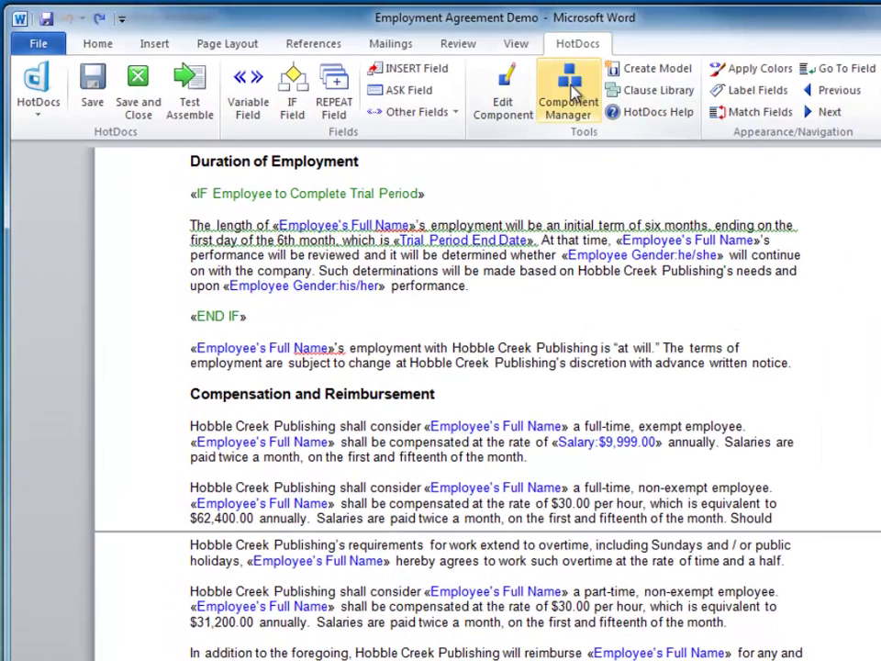
# - Create a new multiple choice variable component named "employment status"
pyautogui.click(571, 85)
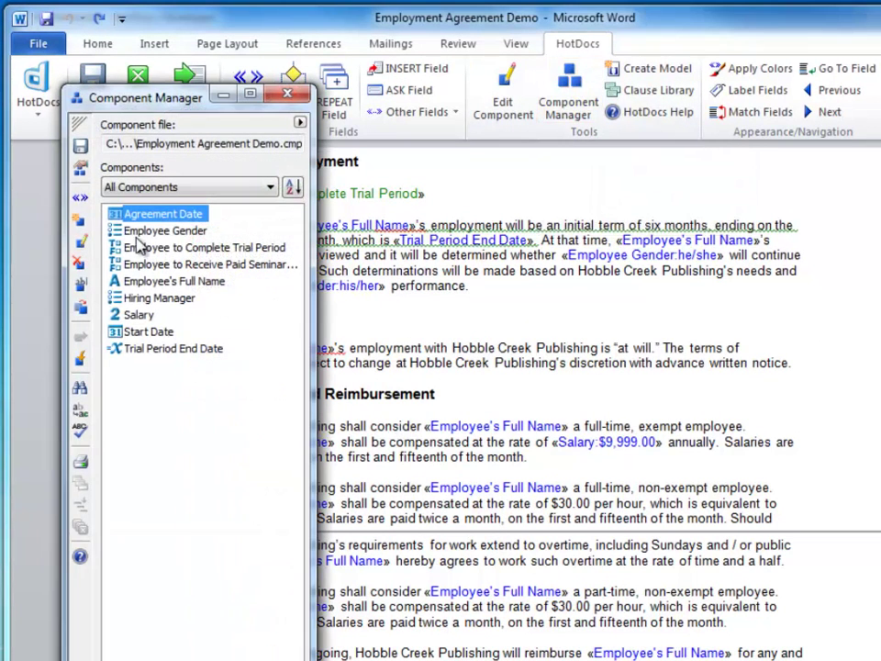
pyautogui.click(79, 221)
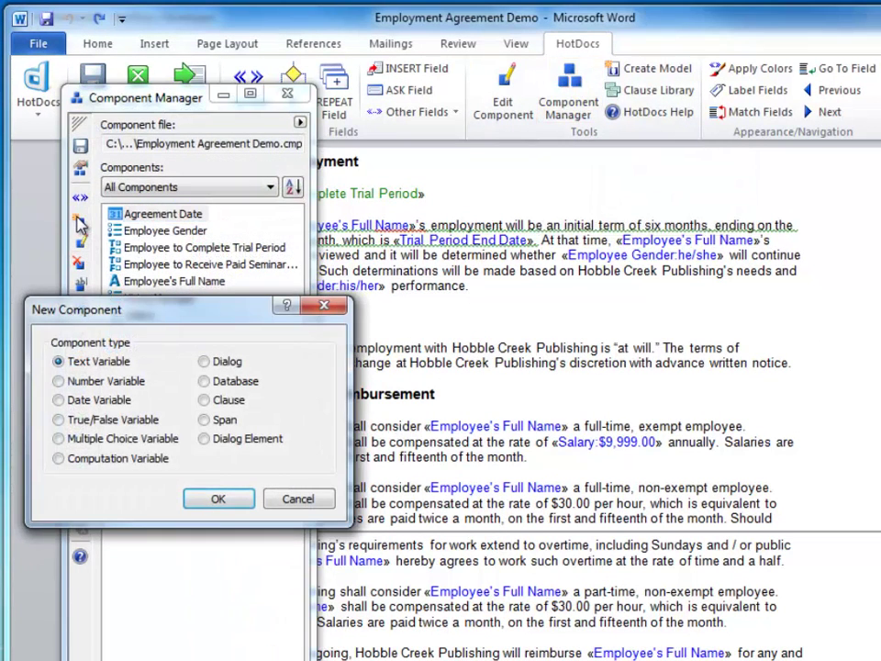
pyautogui.click(61, 441)
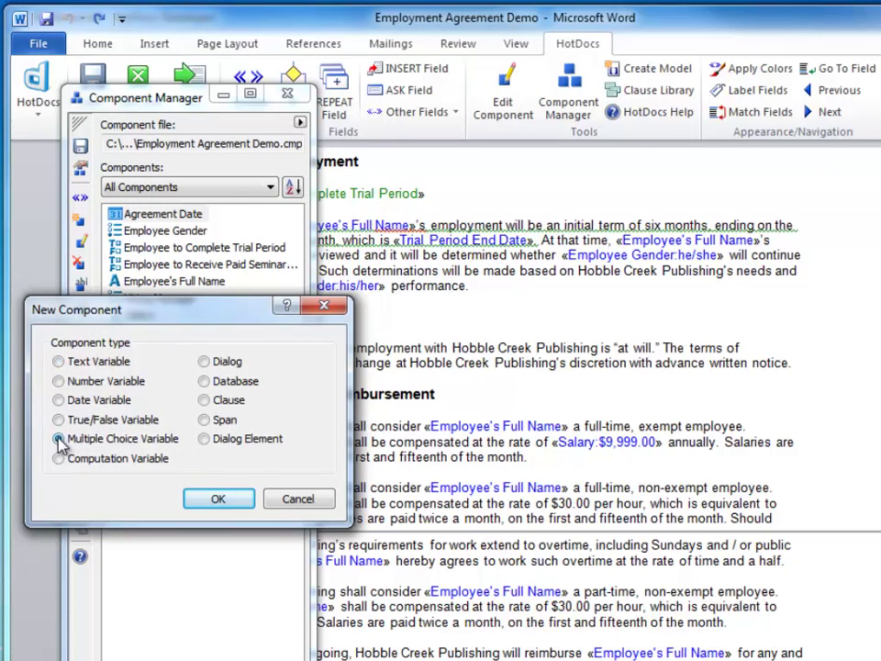
pyautogui.click(218, 501)
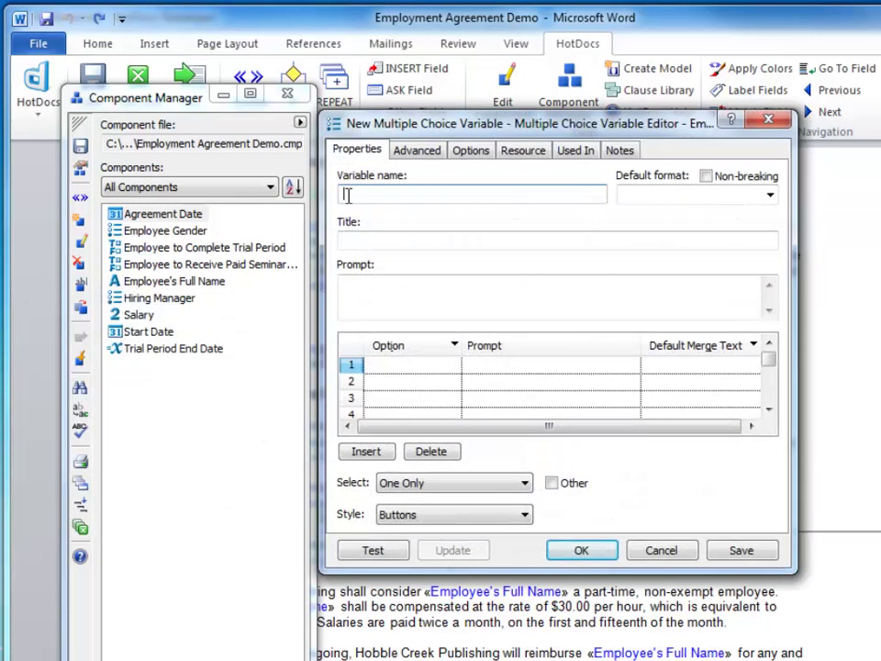
pyautogui.write('employment status')
# - Add the options "full time, exempt", "full time, non-exempt" and "part time, non-exempt" to the variable, save it and close the component manager
pyautogui.click(381, 366)
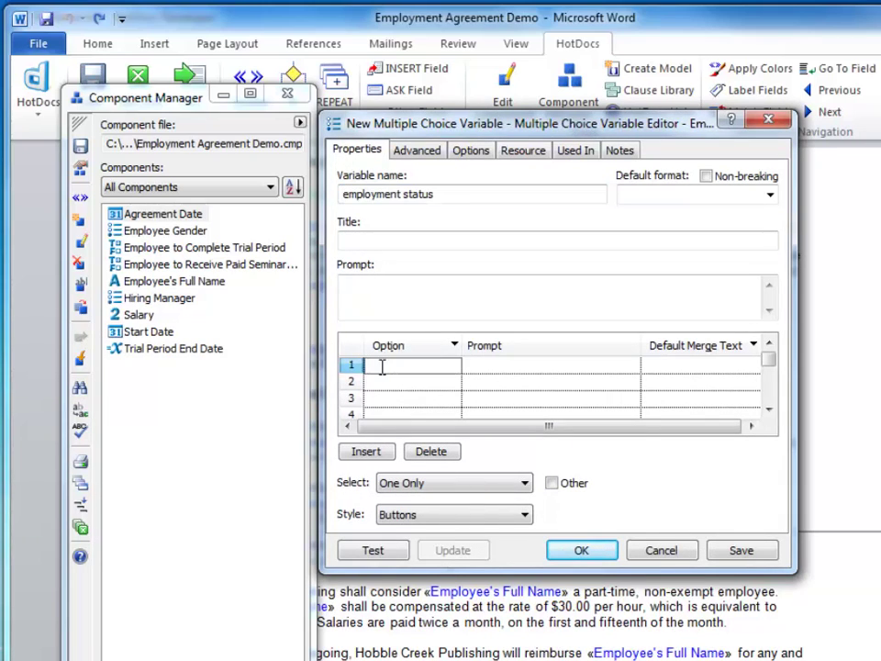
pyautogui.write('full time, exempt')
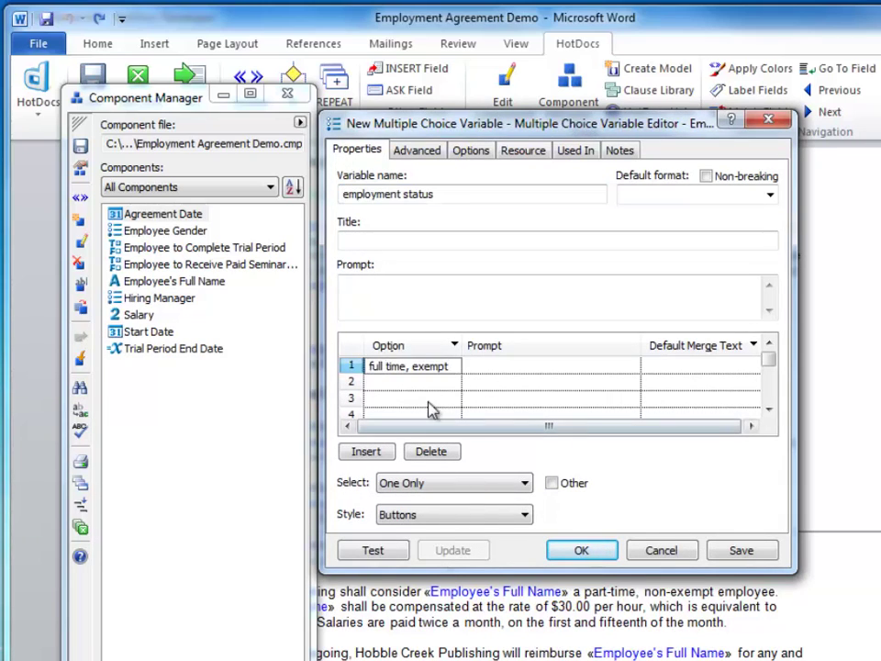
pyautogui.click(401, 382)
pyautogui.write('part time, non-exempt')
pyautogui.click(387, 398)
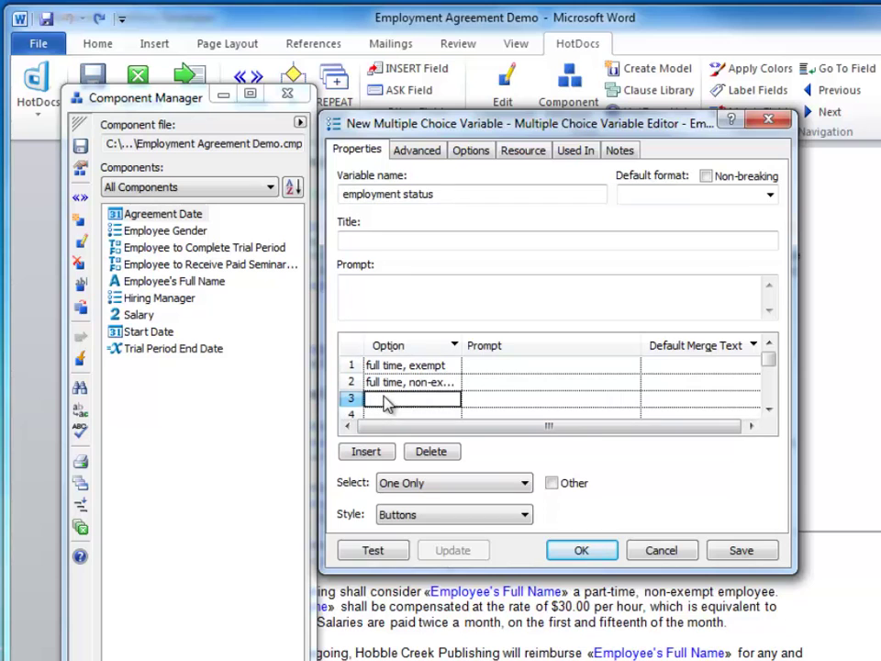
pyautogui.write('part time, non-exempt')
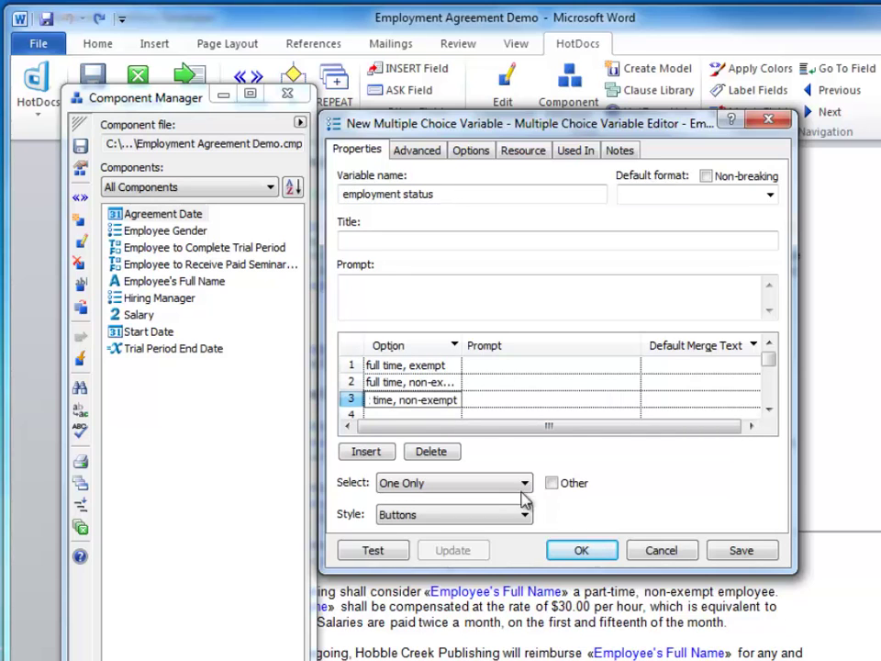
pyautogui.click(576, 554)
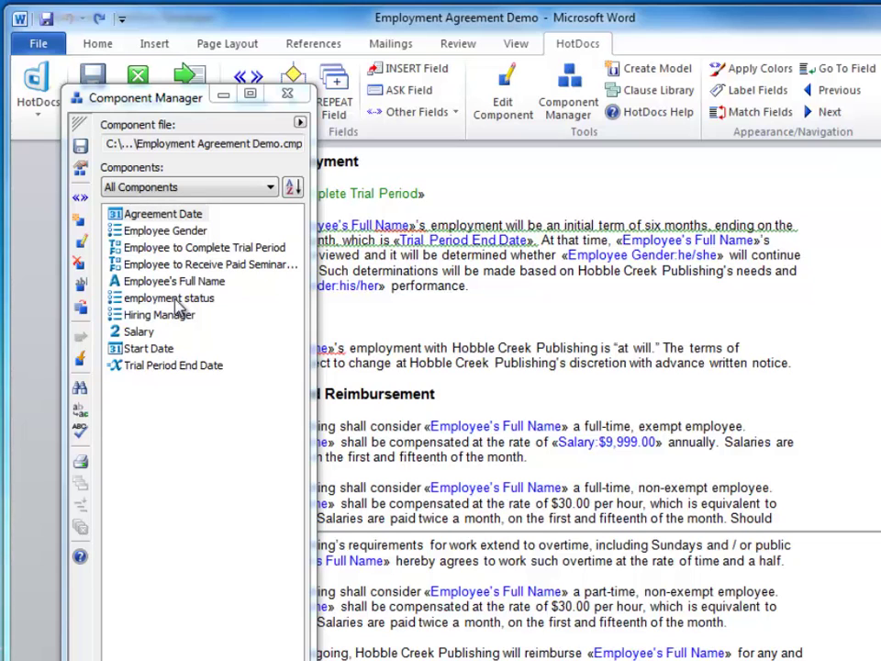
pyautogui.click(287, 94)
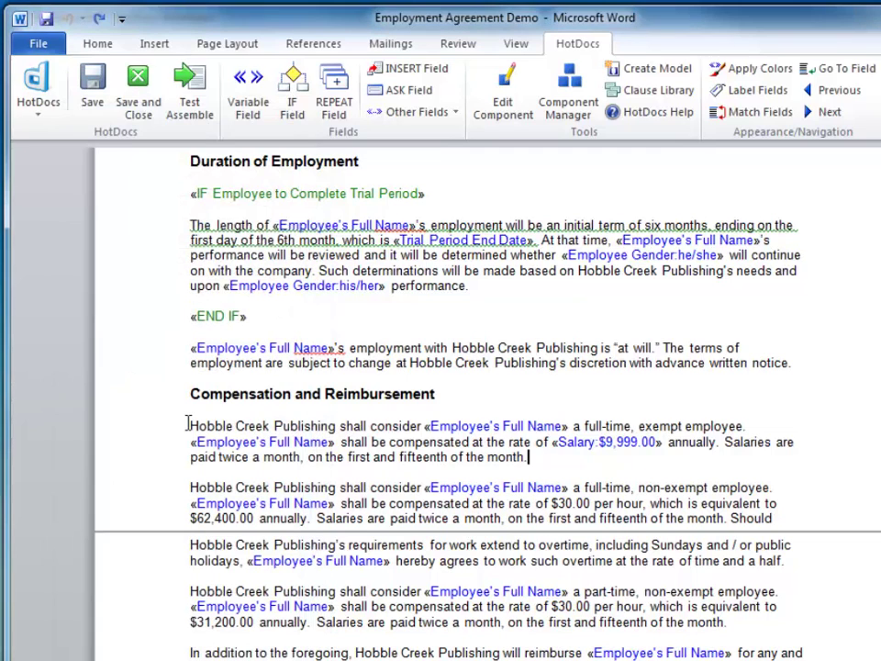
# - Wrap the full-time, exempt paragraph under Compensation and Reimbursement in an IF expression field with employment status = "full time, exempt"
pyautogui.moveTo(187, 425); pyautogui.dragTo(548, 469)
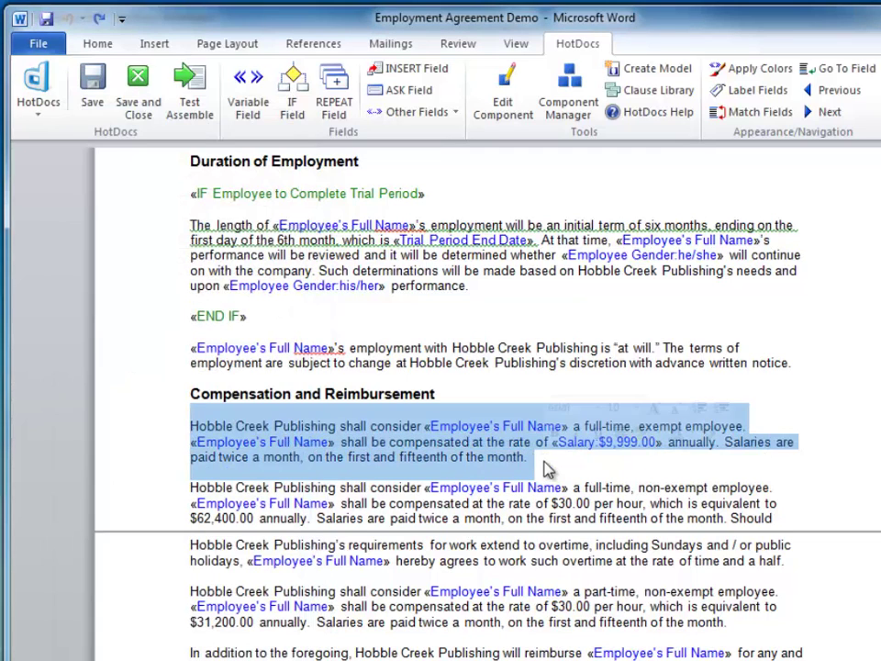
pyautogui.click(292, 92)
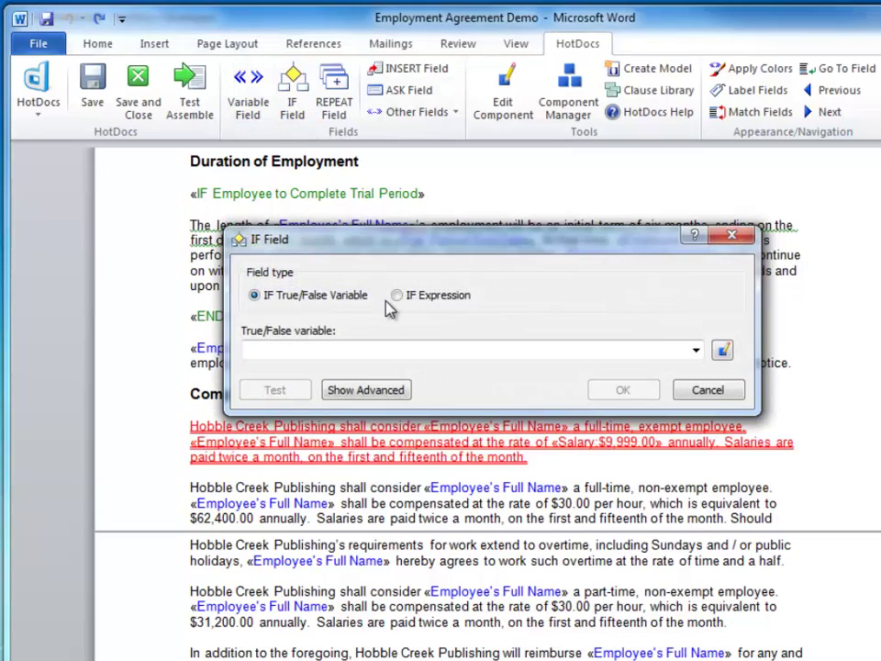
pyautogui.click(397, 295)
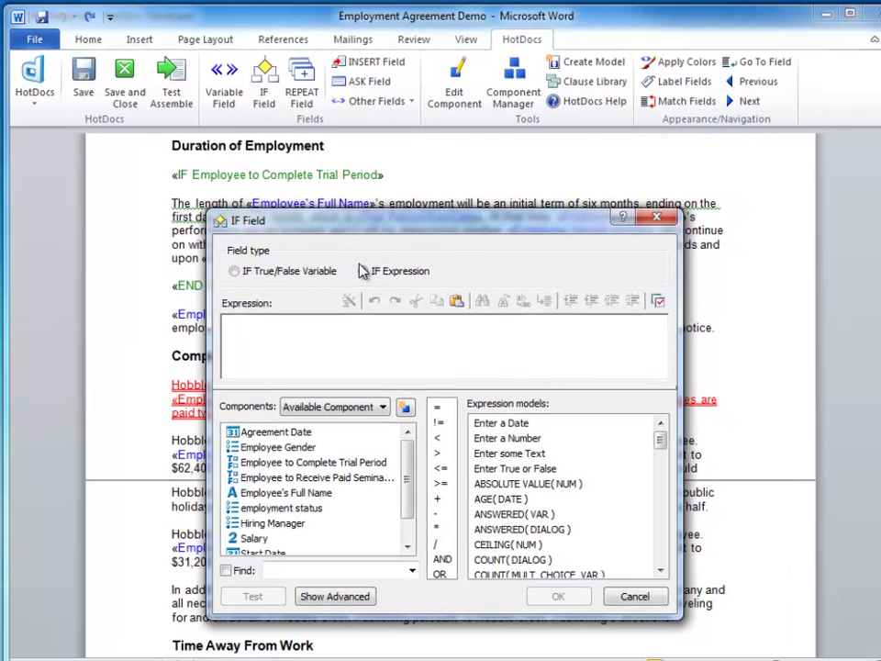
pyautogui.click(363, 271)
pyautogui.click(286, 509)
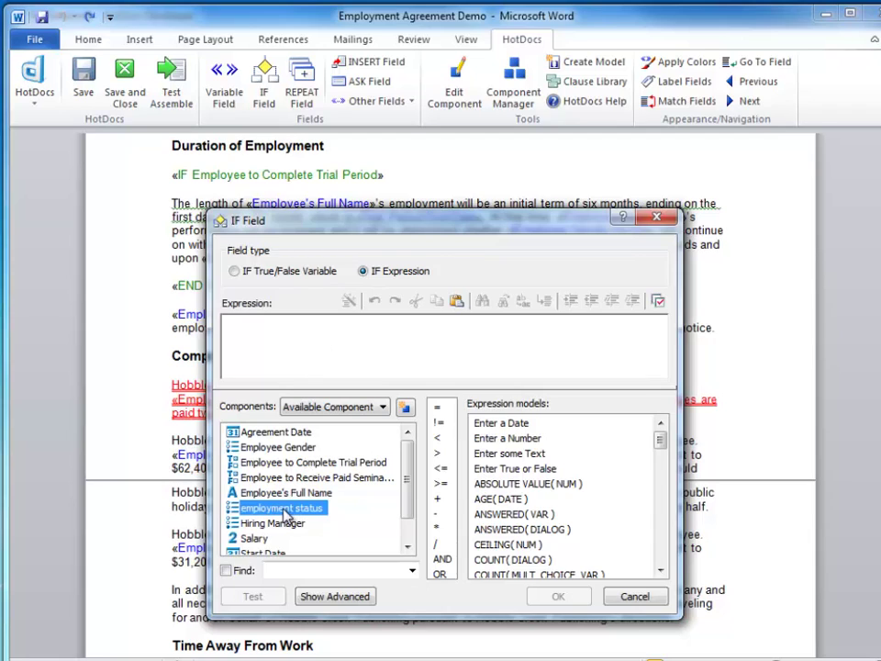
pyautogui.moveTo(283, 510); pyautogui.dragTo(285, 342)
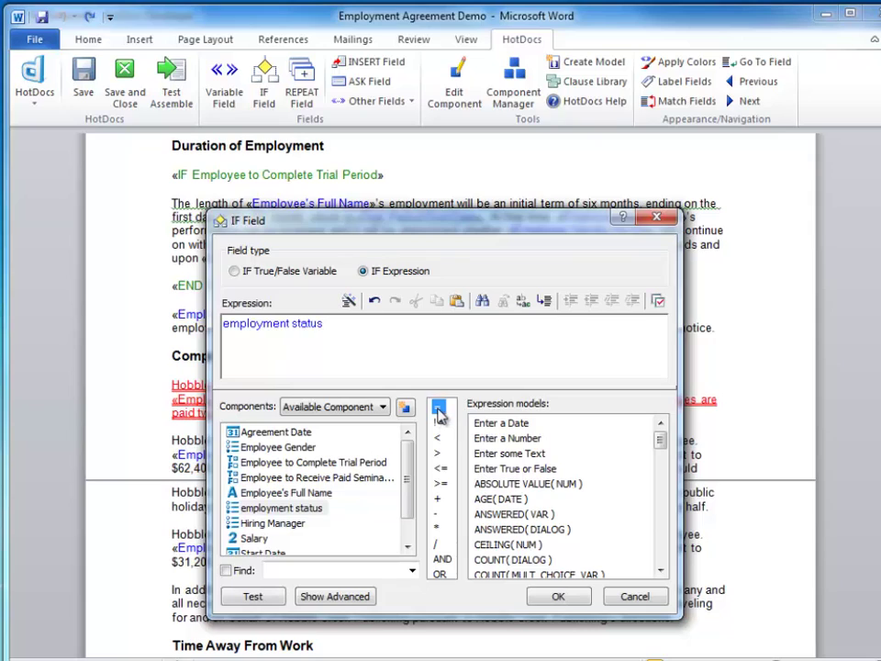
pyautogui.moveTo(438, 412); pyautogui.dragTo(354, 328)
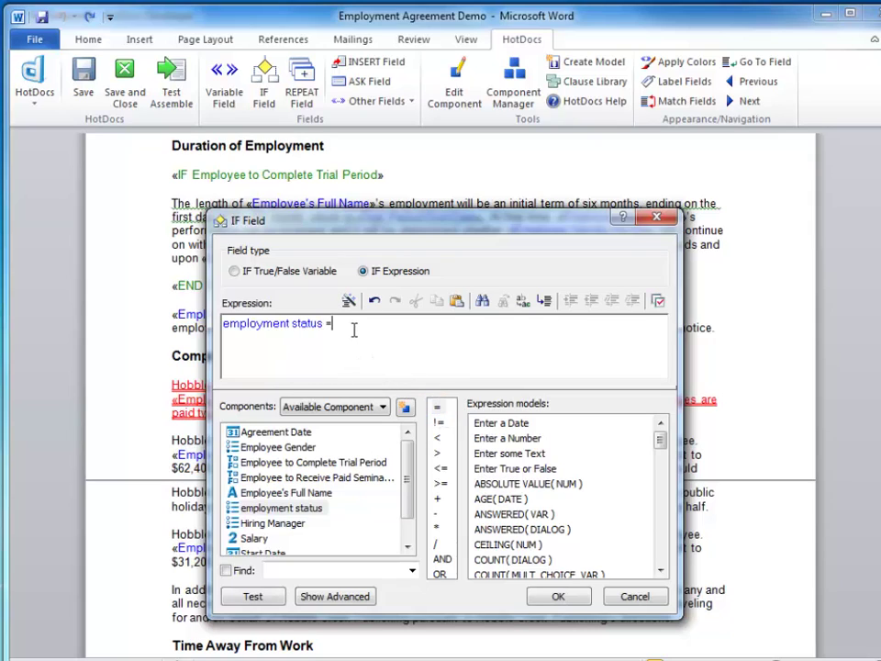
pyautogui.click(453, 352)
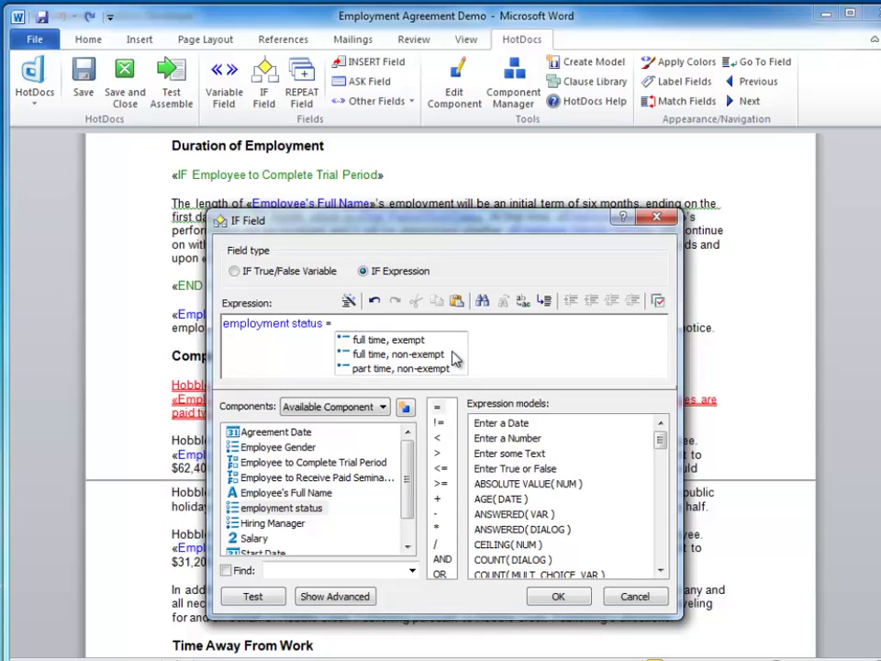
pyautogui.click(411, 342)
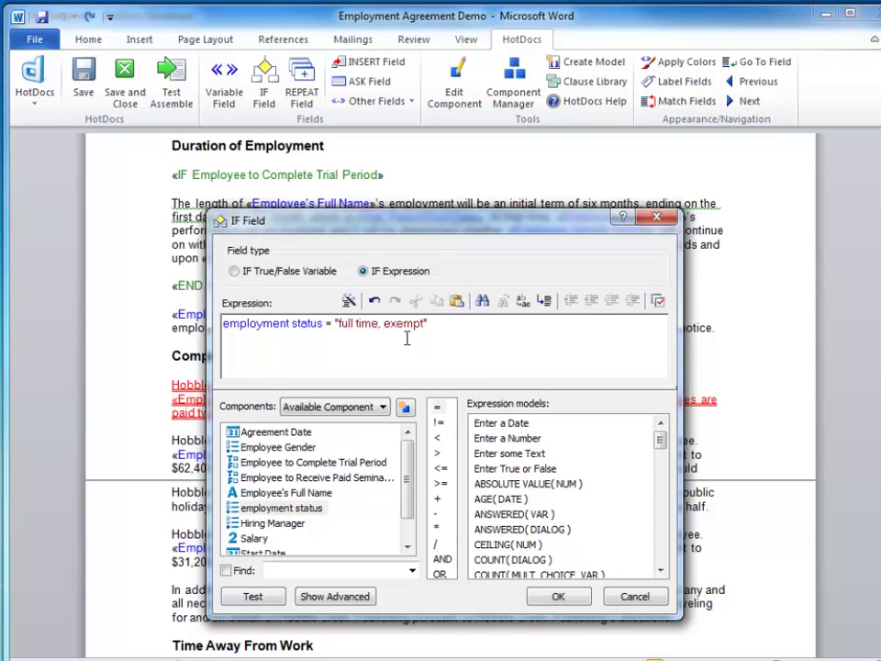
pyautogui.click(557, 597)
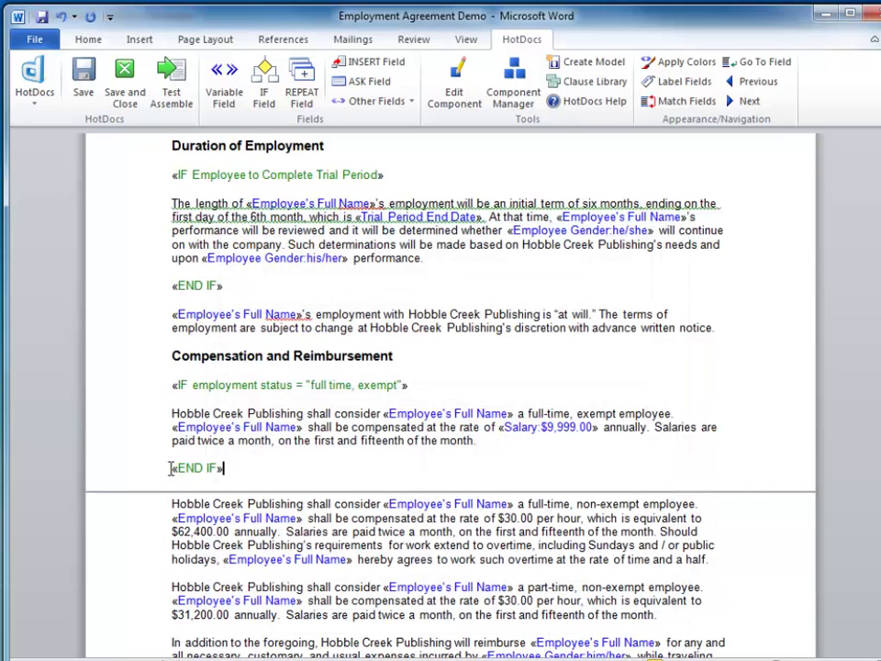
# - Make the full-time, non-exempt paragraph, including the preceding END IF, an ELSE IF expression with employment status = "full time, non-exempt"
pyautogui.moveTo(169, 469); pyautogui.dragTo(709, 559)
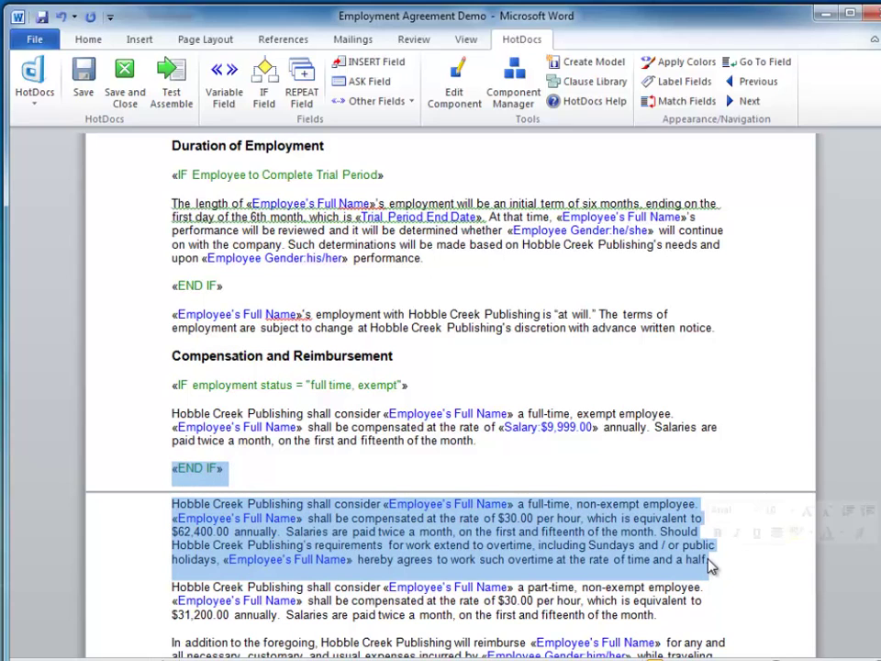
pyautogui.click(266, 92)
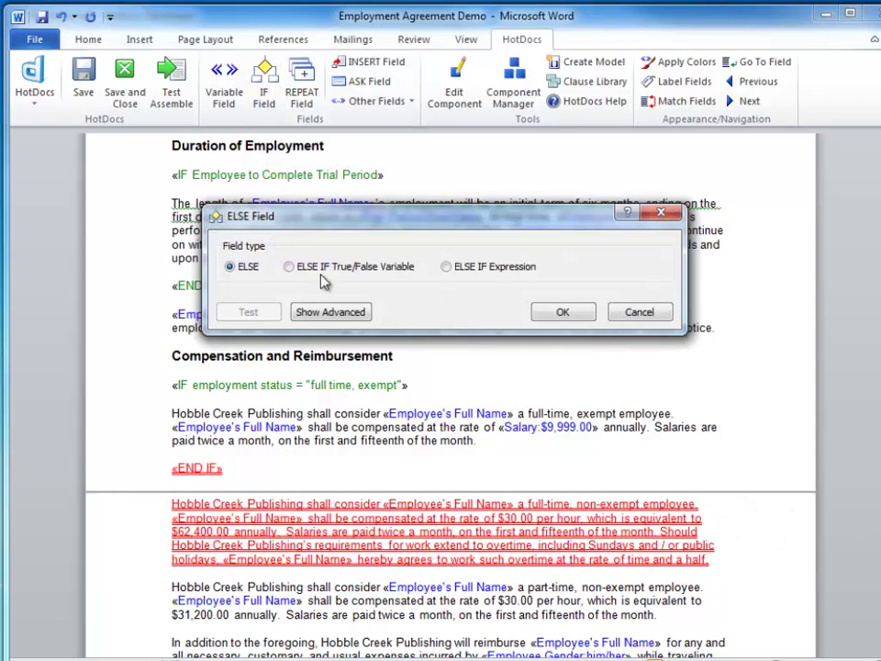
pyautogui.click(446, 268)
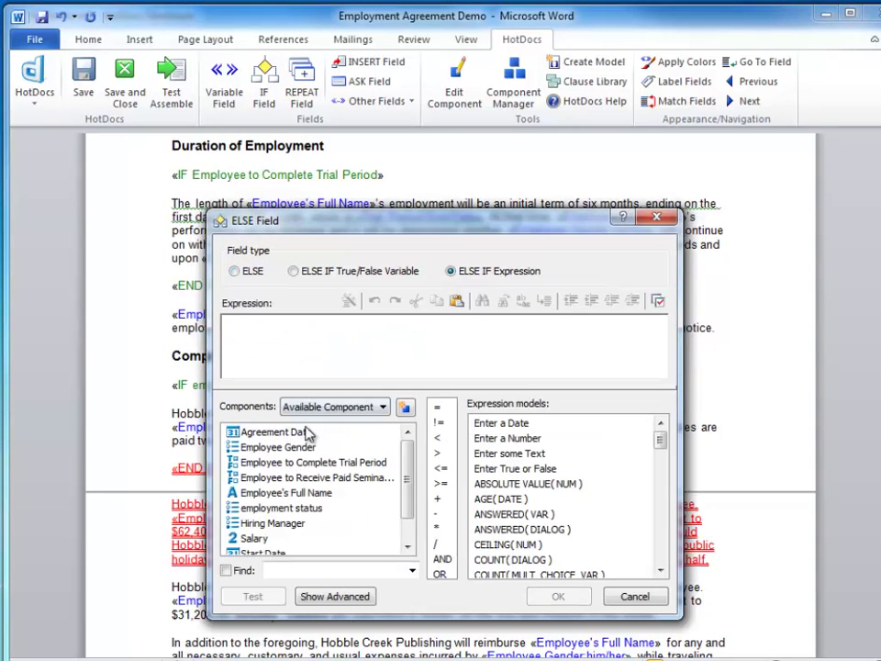
pyautogui.click(274, 510)
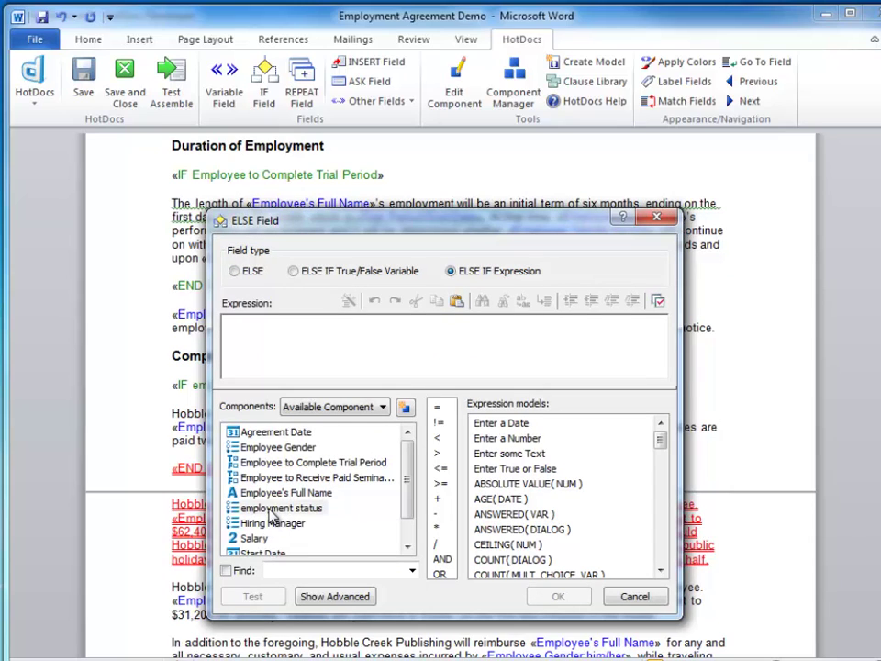
pyautogui.moveTo(270, 448); pyautogui.dragTo(267, 340)
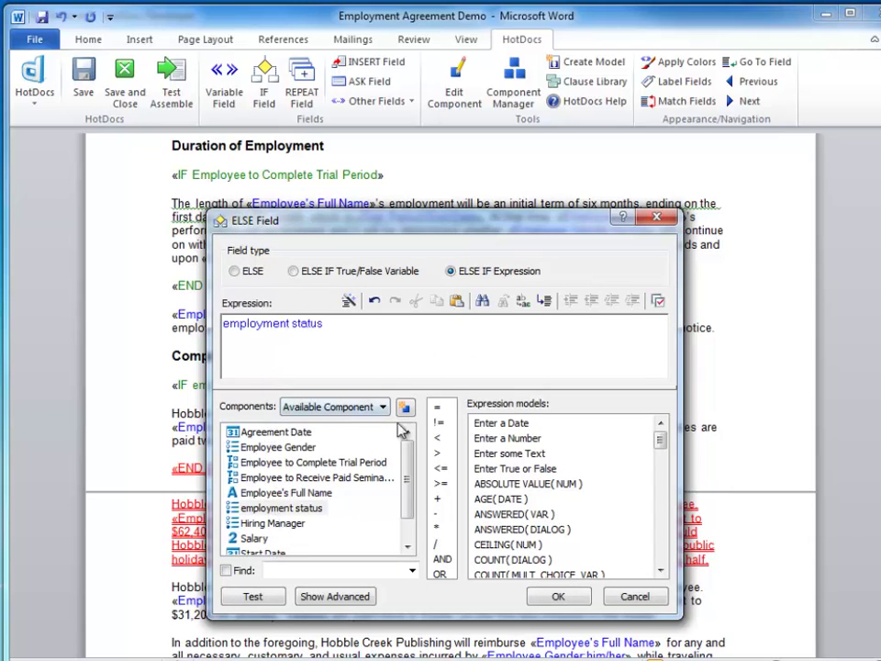
pyautogui.moveTo(438, 408); pyautogui.dragTo(358, 332)
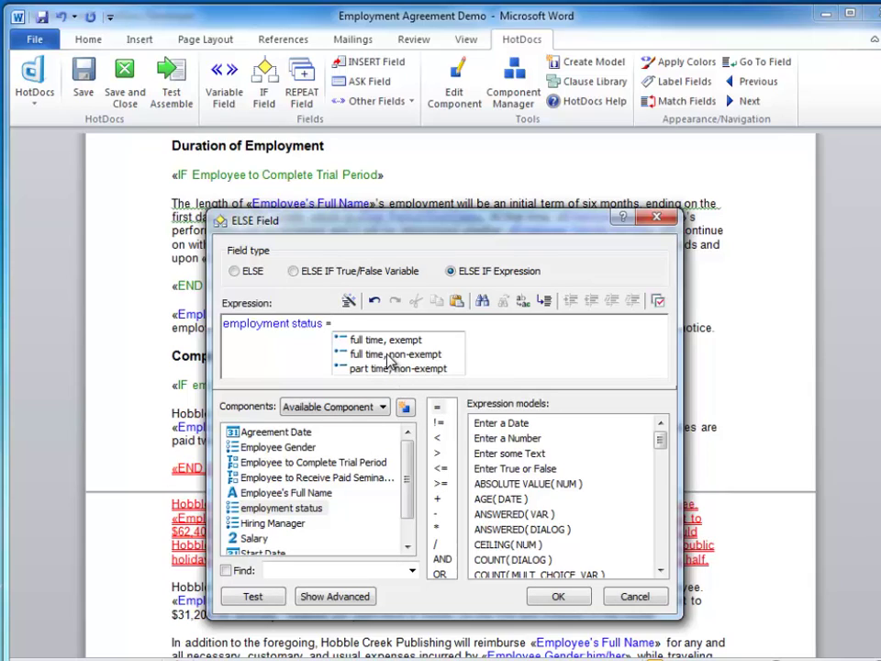
pyautogui.click(390, 356)
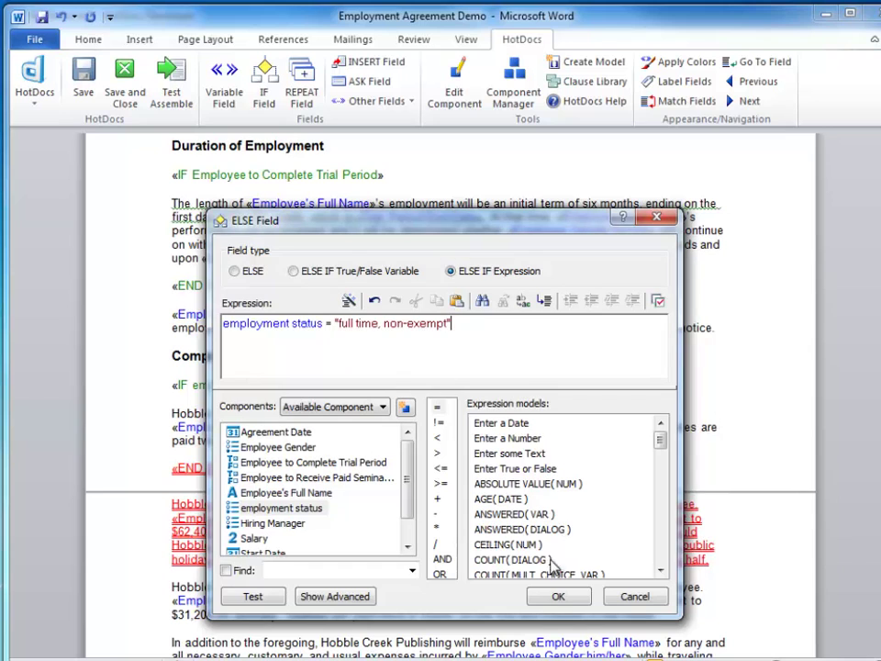
pyautogui.click(557, 595)
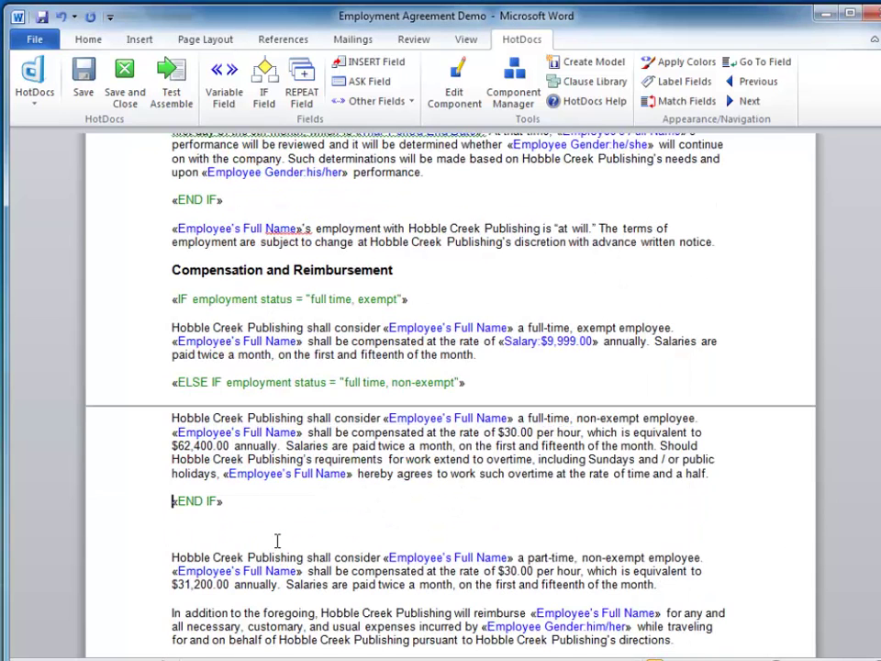
# - Make the part-time, non-exempt paragraph, including the preceding END IF, an ELSE IF expression with employment status = "part time, non-exempt"
pyautogui.scroll(-1, 276, 542)
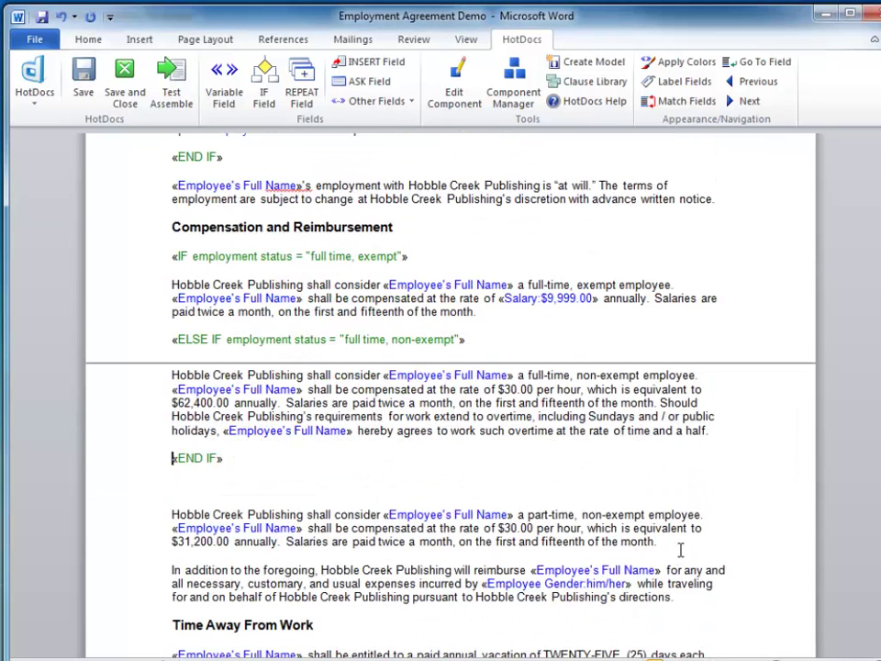
pyautogui.moveTo(669, 545); pyautogui.dragTo(170, 468)
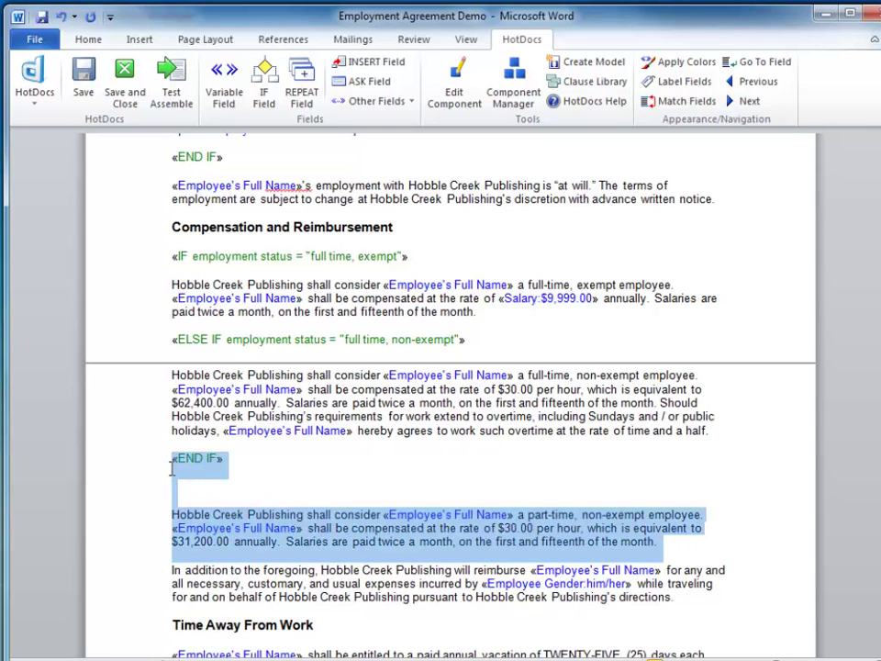
pyautogui.click(263, 85)
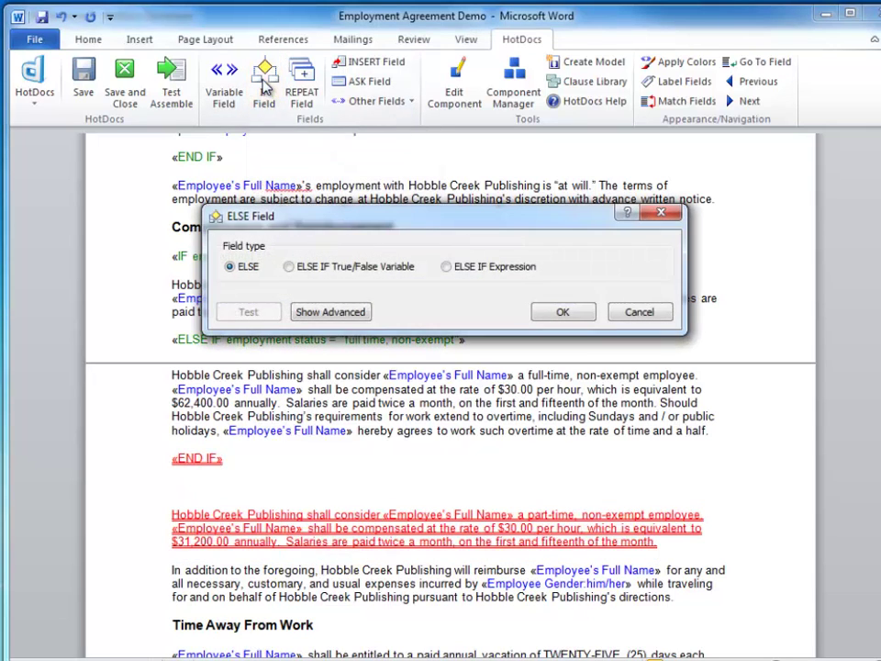
pyautogui.click(446, 267)
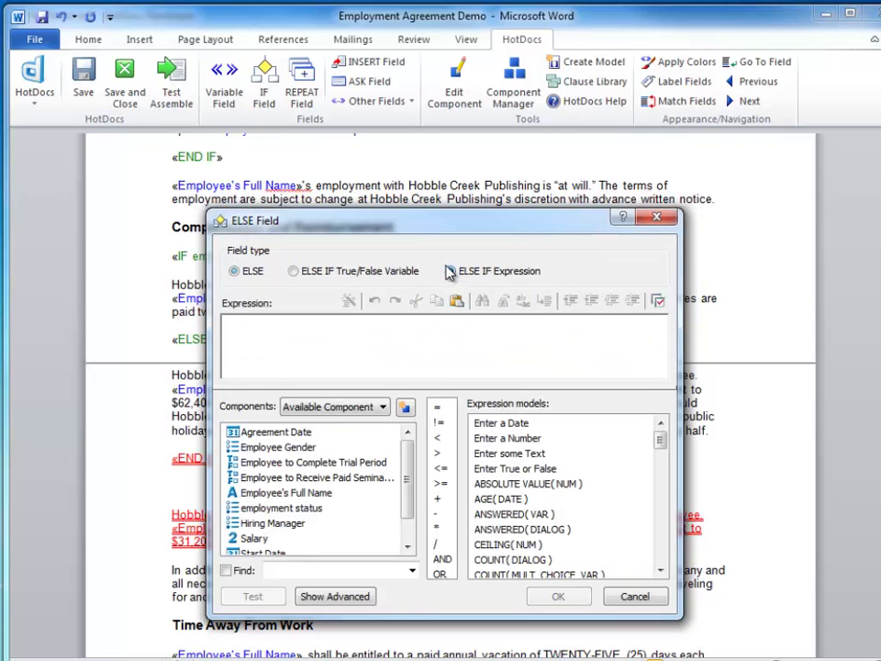
pyautogui.moveTo(273, 516); pyautogui.dragTo(294, 350)
pyautogui.moveTo(437, 407); pyautogui.dragTo(378, 344)
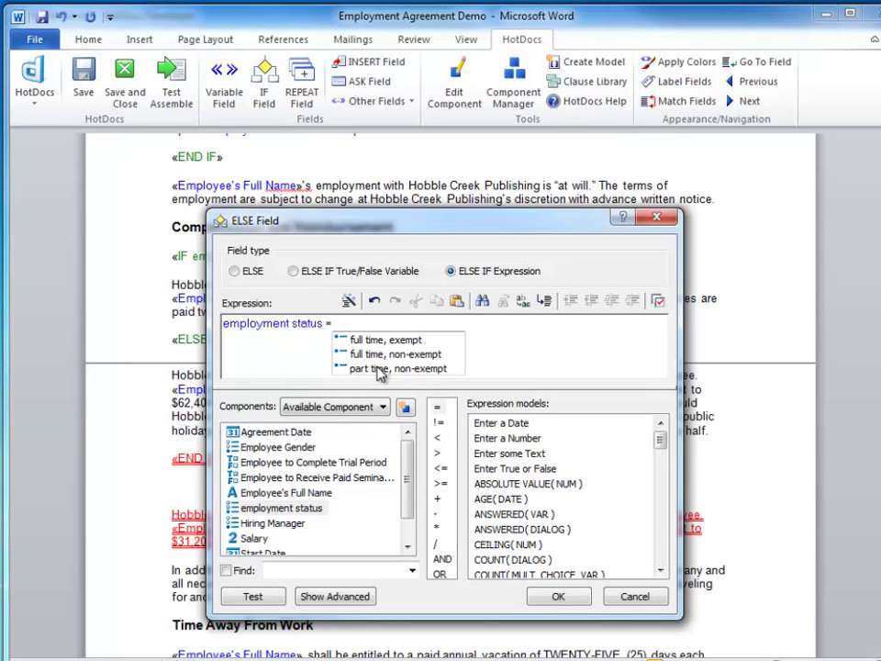
pyautogui.click(376, 367)
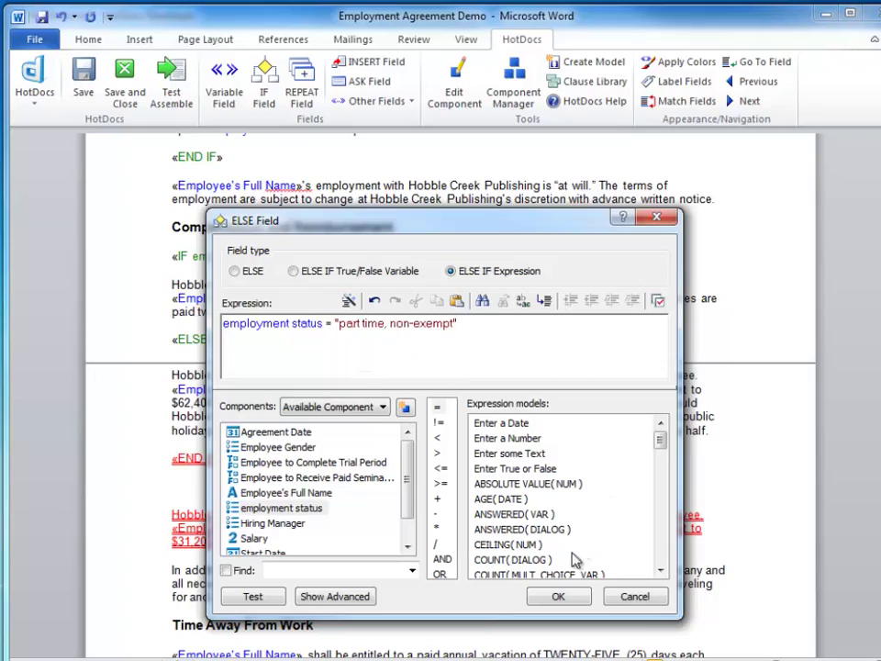
pyautogui.click(561, 596)
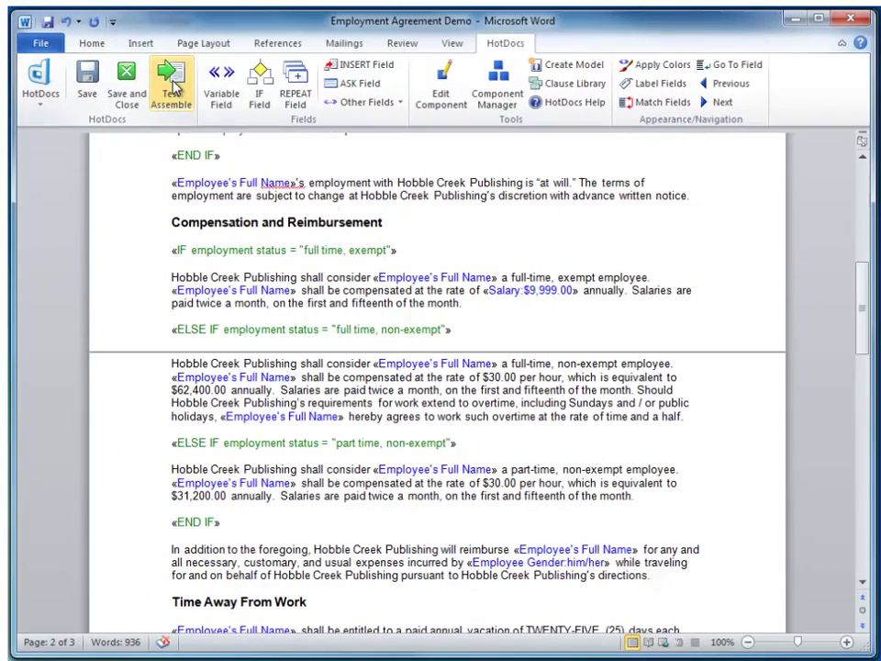
# - Test assemble the template, answer employment status with "full time, exempt" and check the Compensation and Reimbursement section in the document preview
pyautogui.click(154, 59)
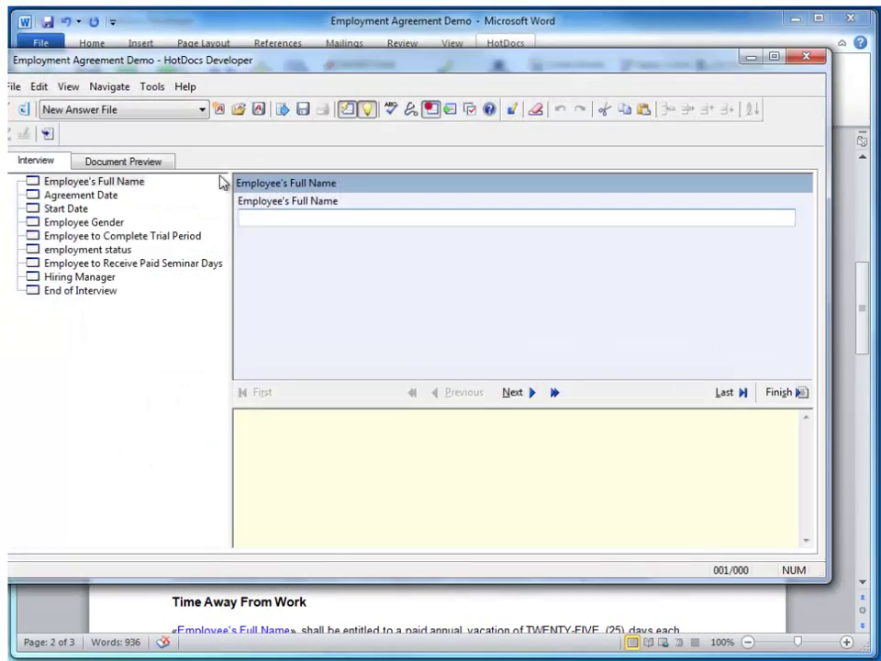
pyautogui.click(95, 252)
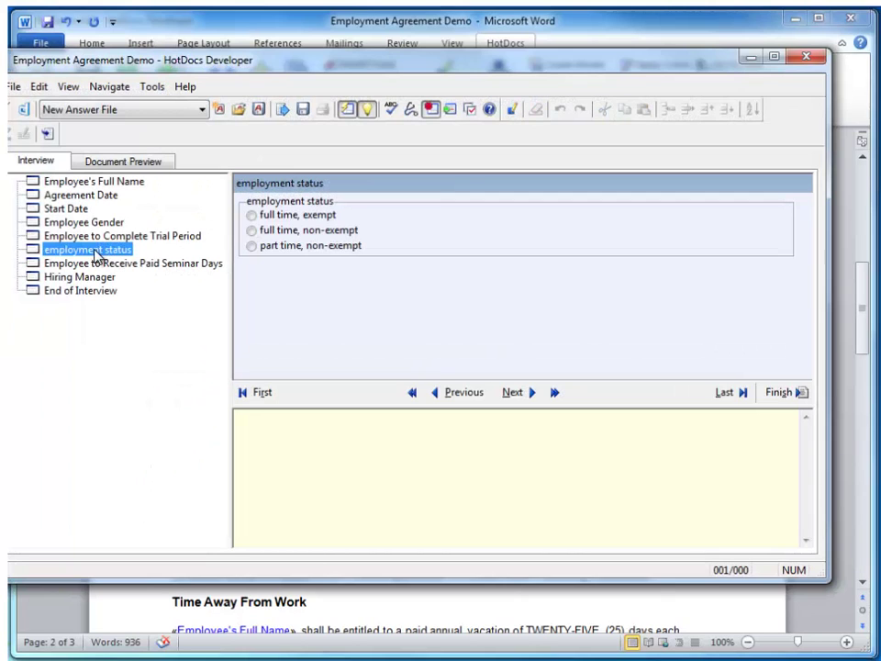
pyautogui.click(252, 217)
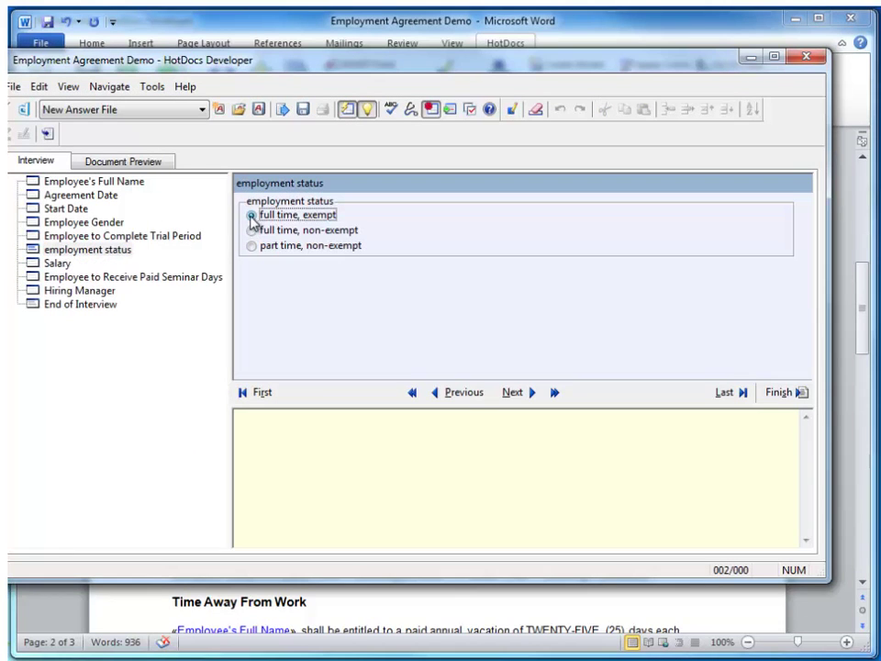
pyautogui.click(131, 163)
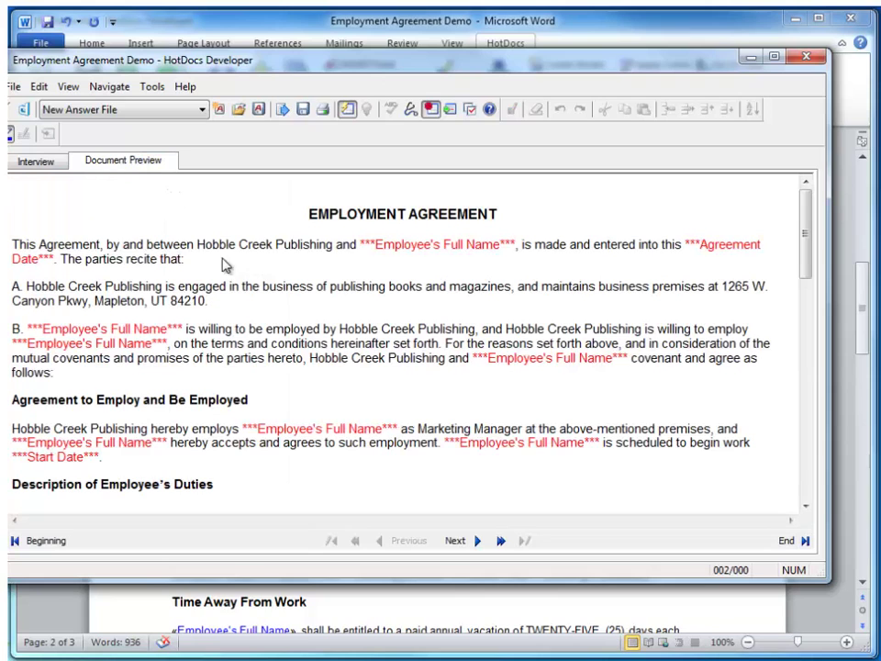
pyautogui.scroll(-4, 294, 303)
pyautogui.scroll(-4, 295, 303)
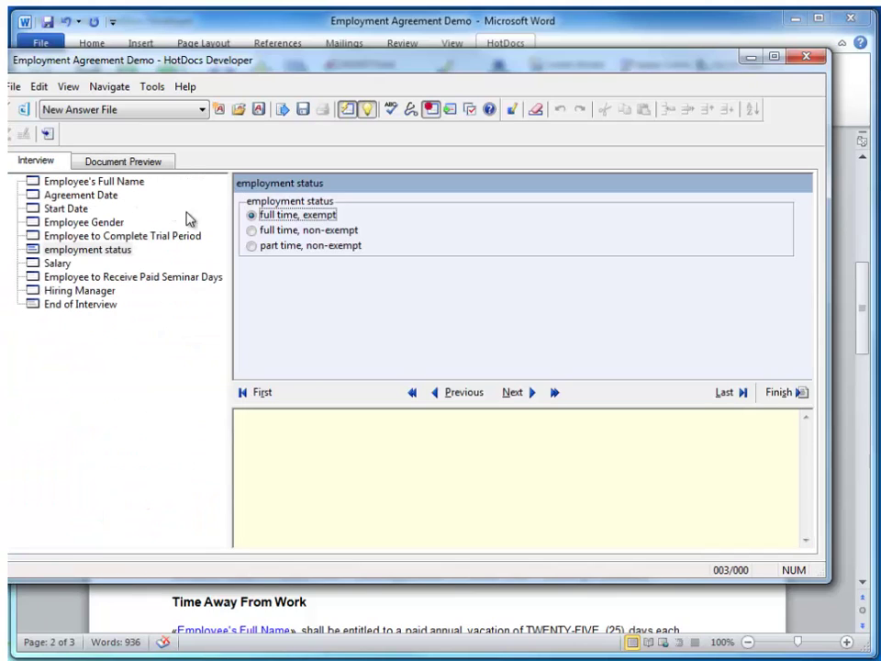
# - Change the employment status answer to "full time, non-exempt" and check the compensation paragraph in the document preview
pyautogui.click(253, 232)
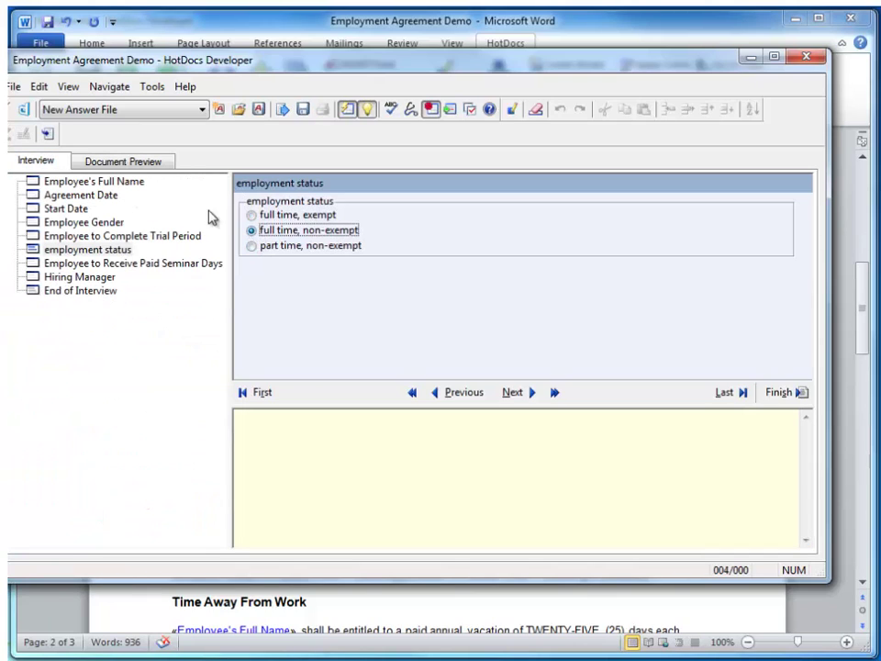
pyautogui.click(134, 163)
pyautogui.scroll(-10, 191, 273)
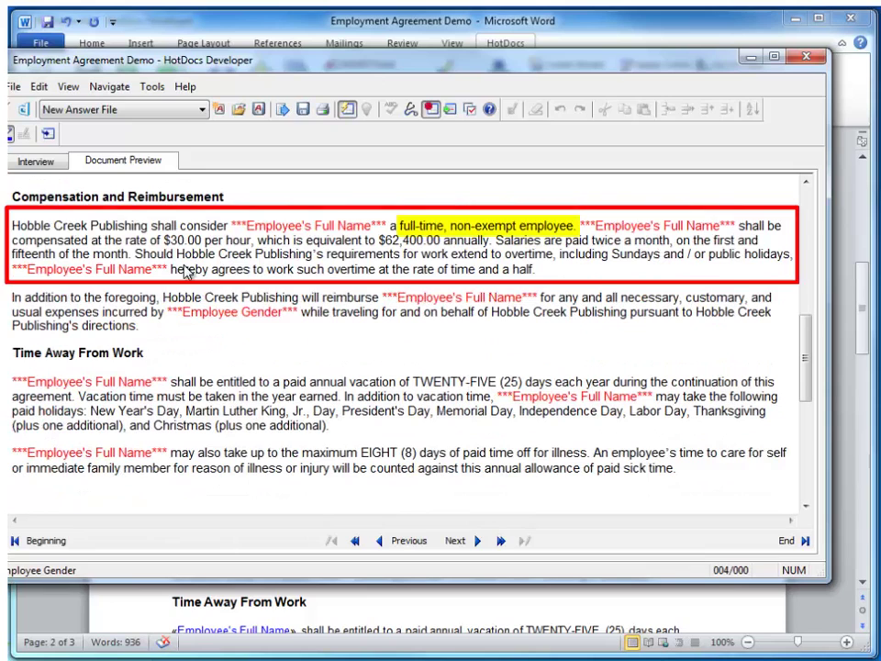
# - Change the employment status answer to "part time, non-exempt" and check the compensation paragraph in the document preview
pyautogui.click(38, 163)
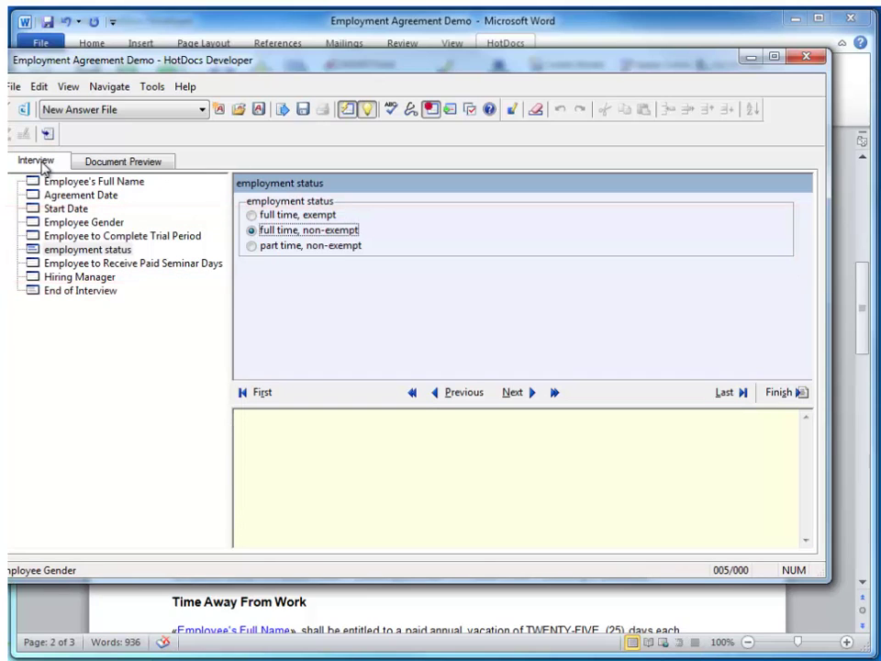
pyautogui.click(251, 247)
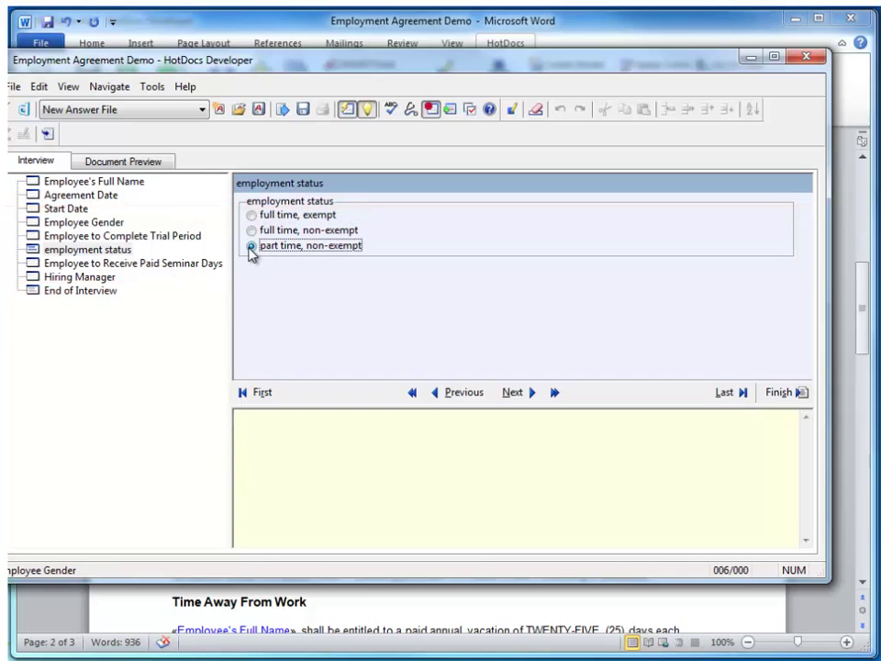
pyautogui.click(123, 162)
pyautogui.scroll(-4, 224, 307)
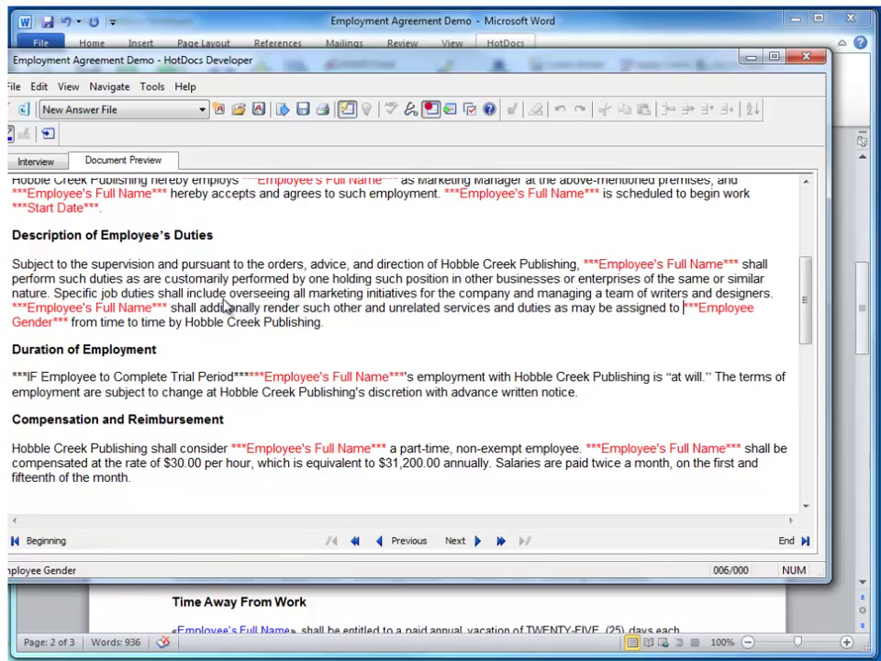
pyautogui.scroll(-4, 225, 308)
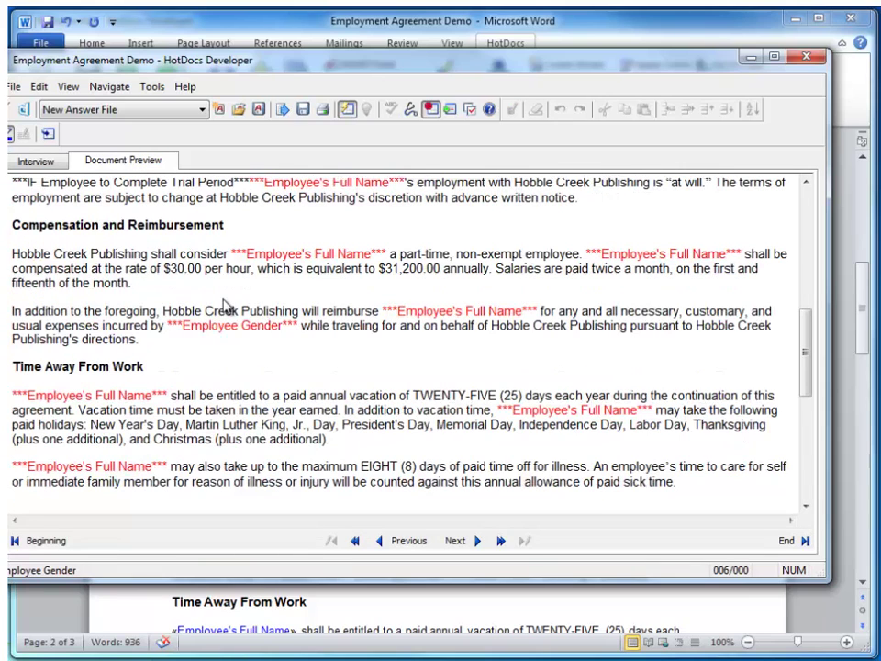